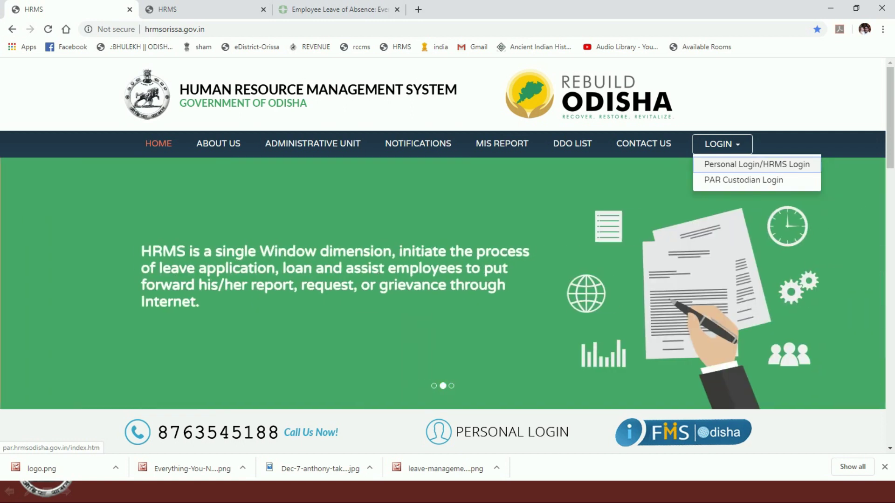
# Log in through Personal HRMS Login with the user ID, password and captcha security code.
pyautogui.click(756, 164)
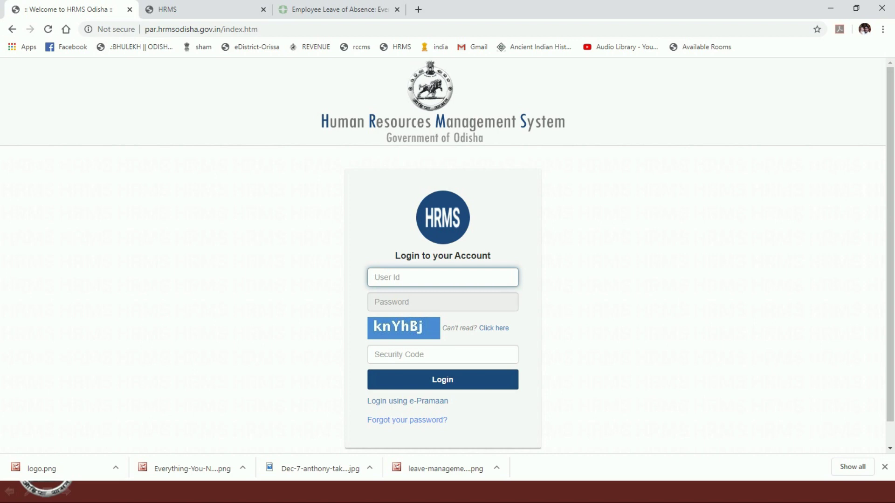
pyautogui.click(443, 354)
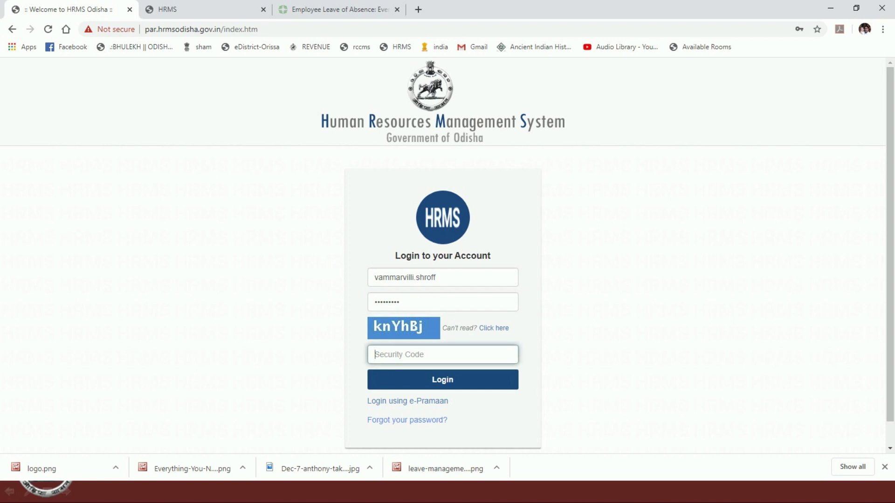
pyautogui.press('Return')
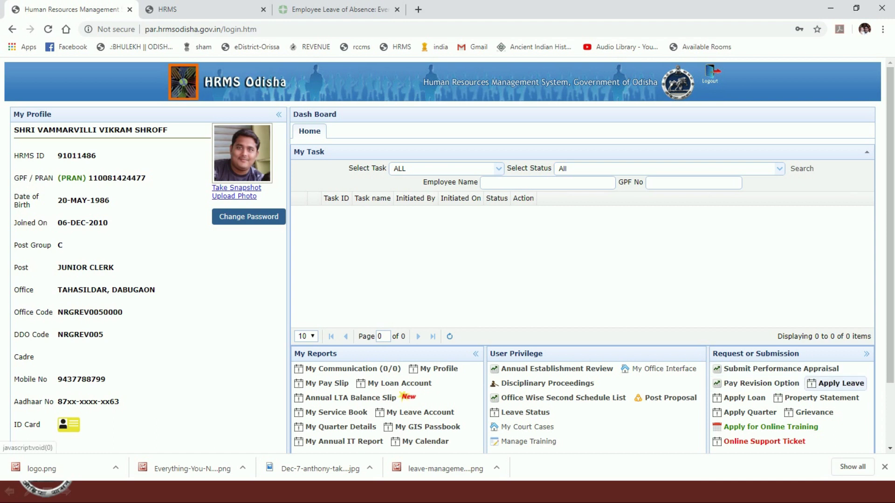
# Choose Apply Leave under Request or Submission to reach the Leave page with balances and past applications.
pyautogui.click(837, 383)
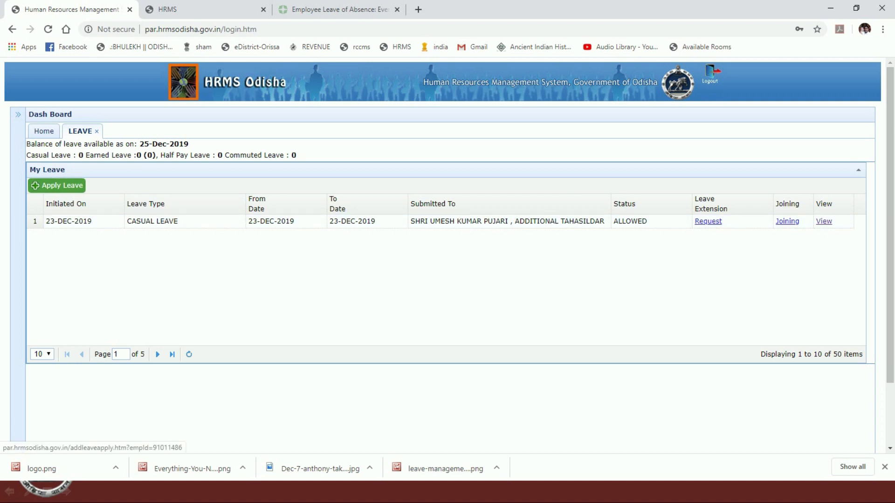
# Start a new Apply New Leave form and bring up the employee search list for the recipient.
pyautogui.click(56, 185)
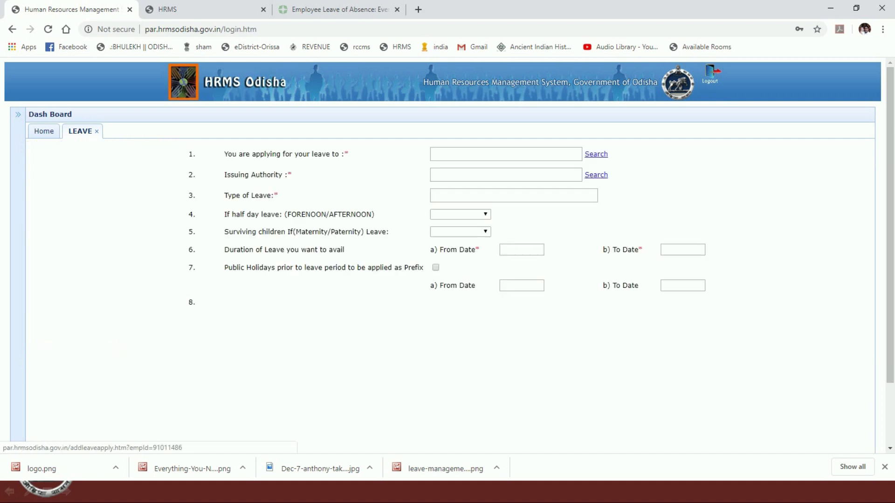
pyautogui.scroll(-2, 454, 296)
pyautogui.scroll(2, 454, 296)
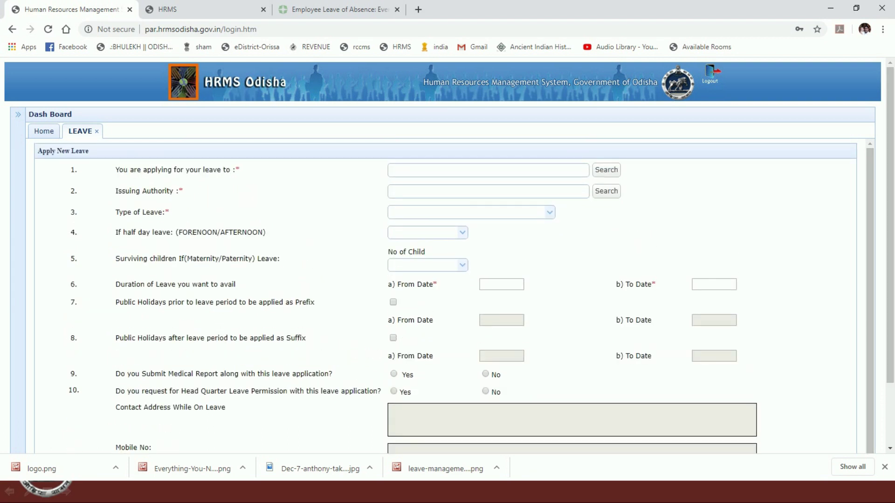
pyautogui.scroll(-3, 454, 297)
pyautogui.scroll(2, 453, 297)
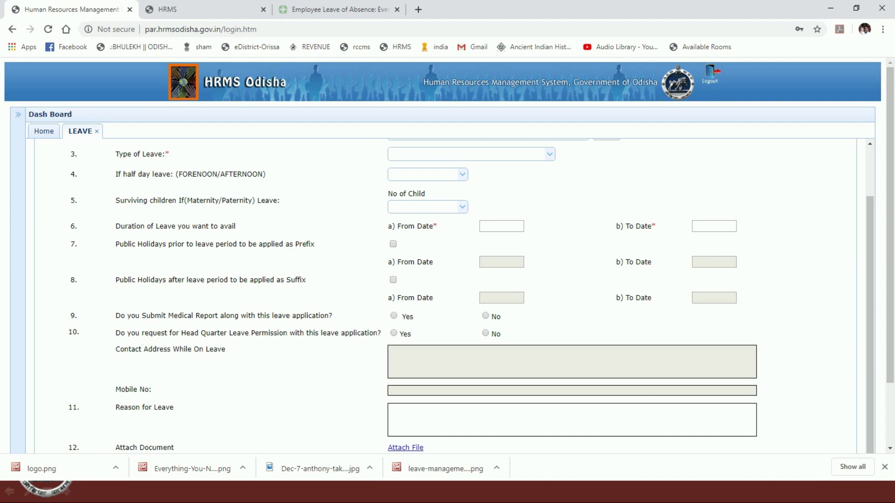
pyautogui.scroll(2, 454, 296)
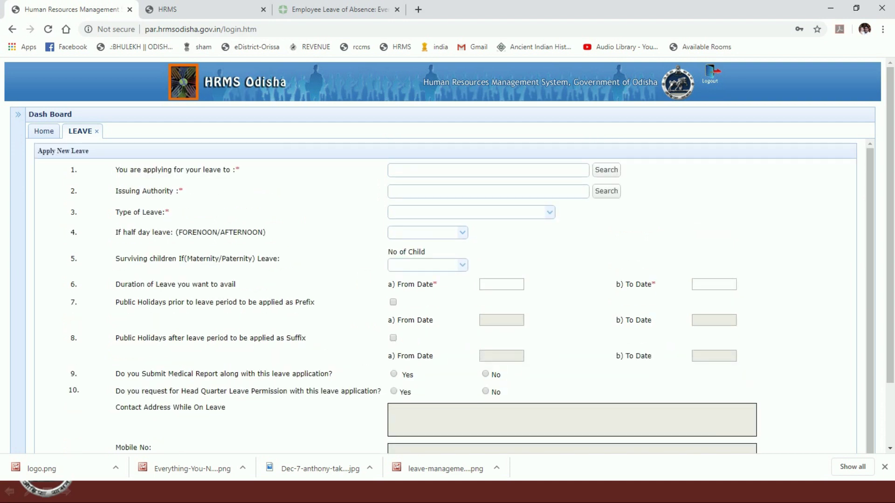
pyautogui.click(606, 170)
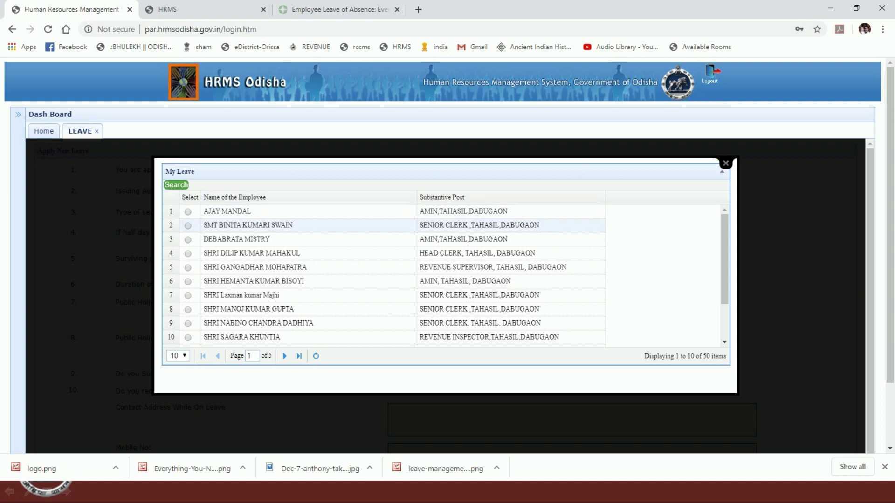
# Search authorities by department REVENUE AND DISASTER MANAGEMENT and office TAHASILDAR, DABUGAON.
pyautogui.scroll(-2, 396, 276)
pyautogui.scroll(2, 442, 275)
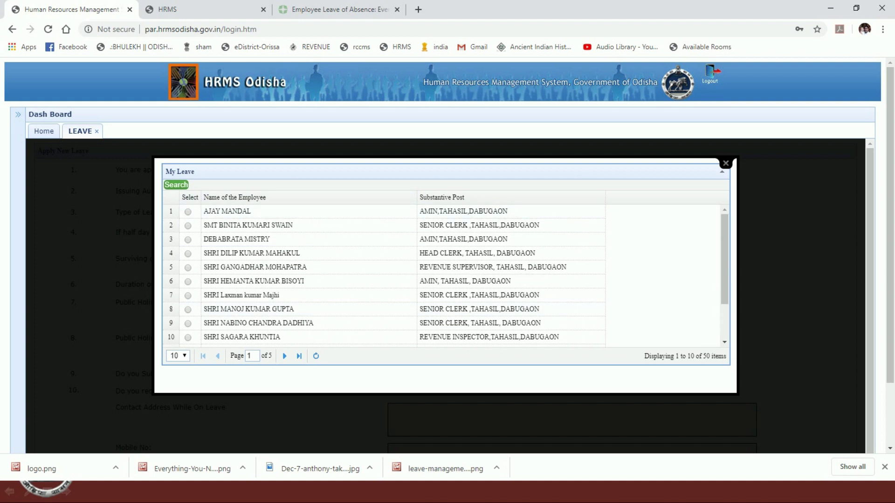
pyautogui.click(176, 185)
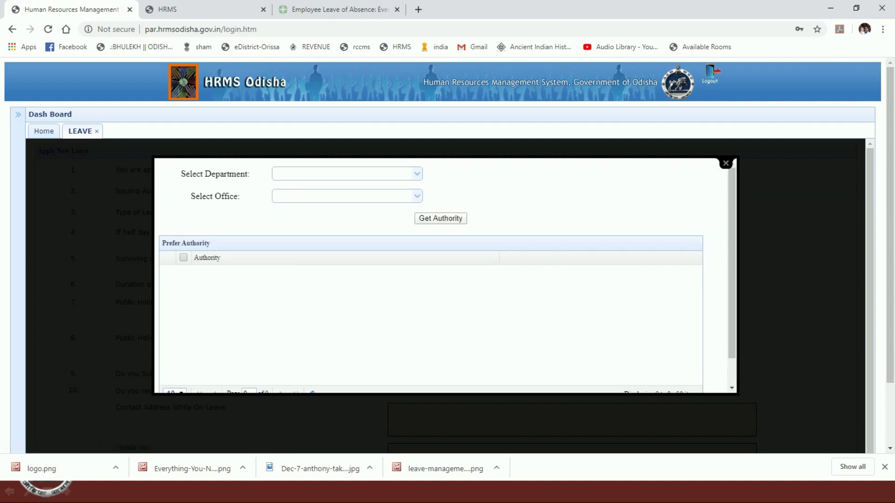
pyautogui.click(327, 174)
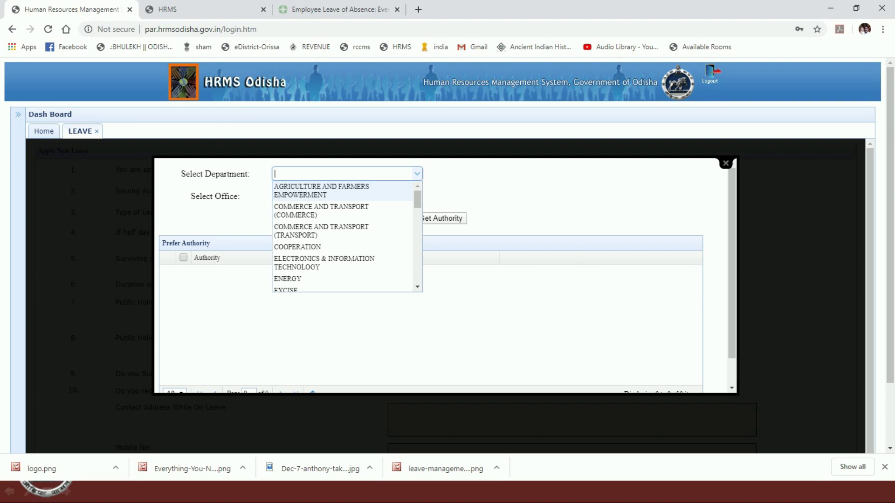
pyautogui.write('reve')
pyautogui.press('Down')
pyautogui.press('Return')
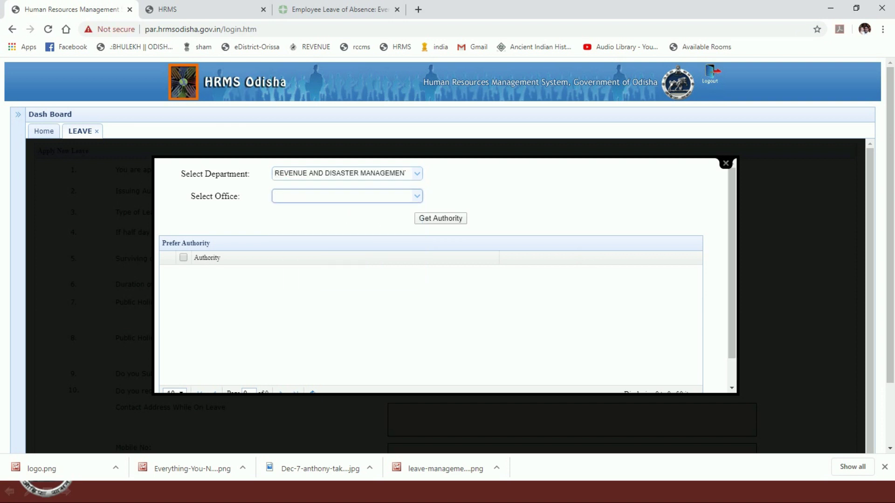
pyautogui.write('ta')
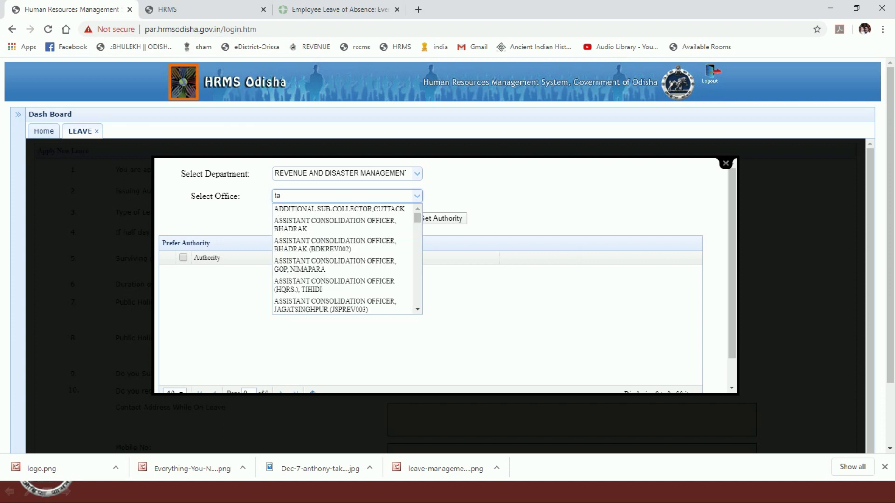
pyautogui.write('ha')
pyautogui.scroll(-10, 343, 236)
pyautogui.scroll(-12, 342, 235)
pyautogui.scroll(-3, 343, 253)
pyautogui.scroll(3, 343, 252)
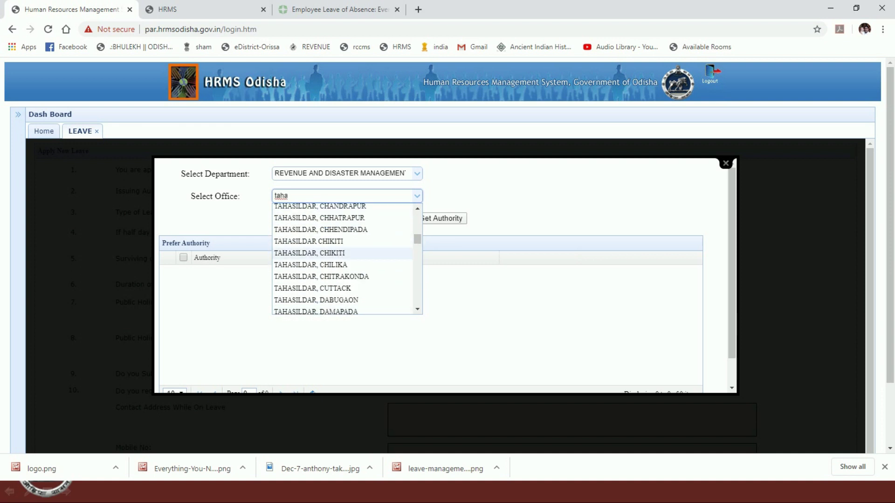
pyautogui.click(317, 300)
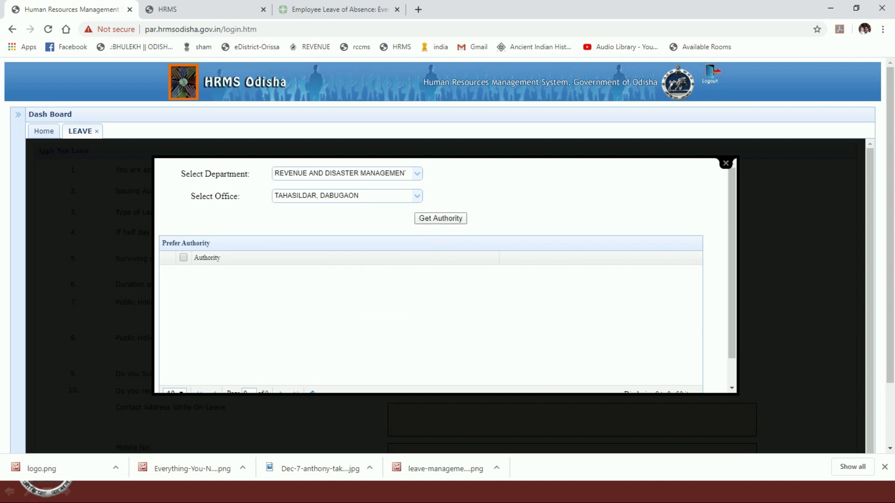
# List the office's eight authorities, select them all, and pick the Additional Tahasildar as recipient.
pyautogui.click(440, 218)
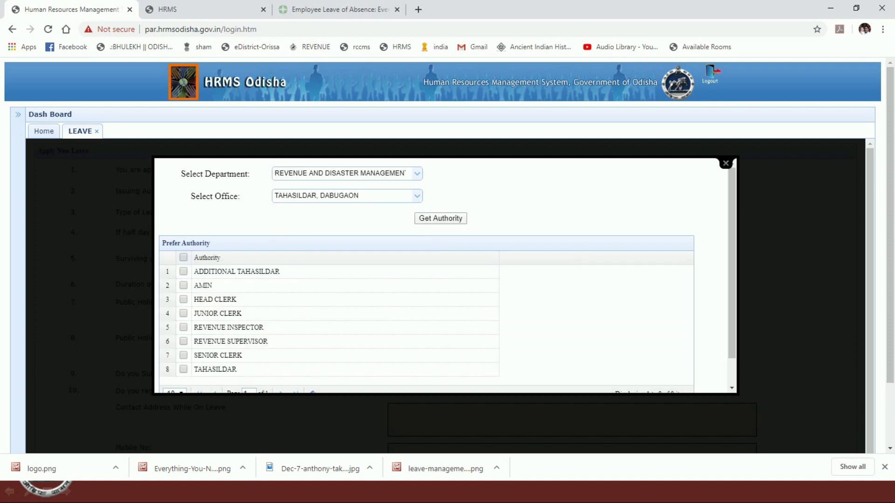
pyautogui.click(184, 257)
pyautogui.scroll(-3, 443, 270)
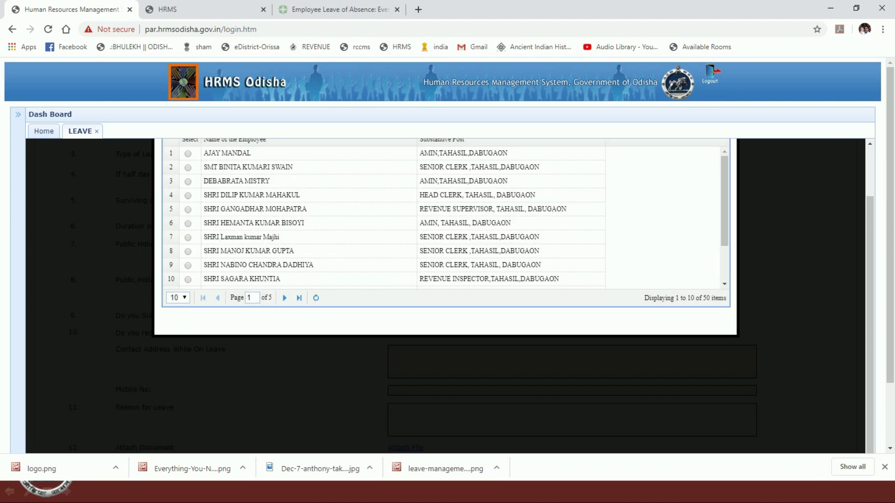
pyautogui.scroll(-2, 446, 197)
pyautogui.scroll(3, 446, 198)
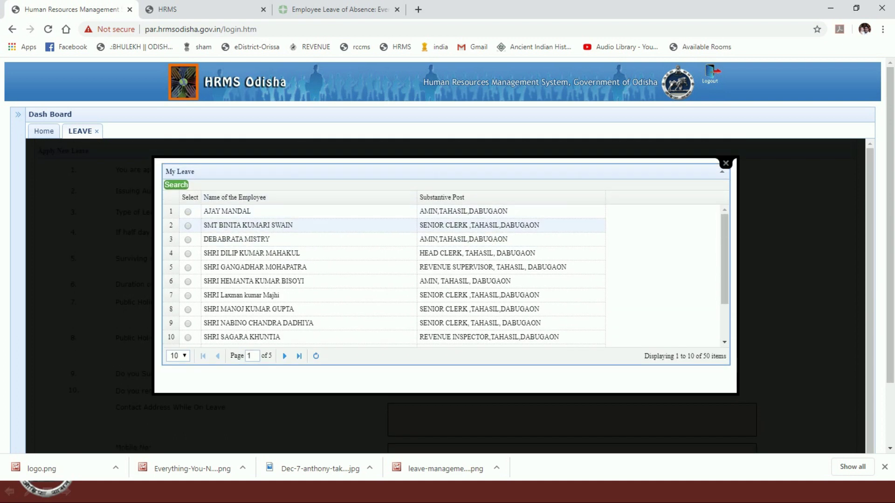
pyautogui.scroll(-2, 447, 282)
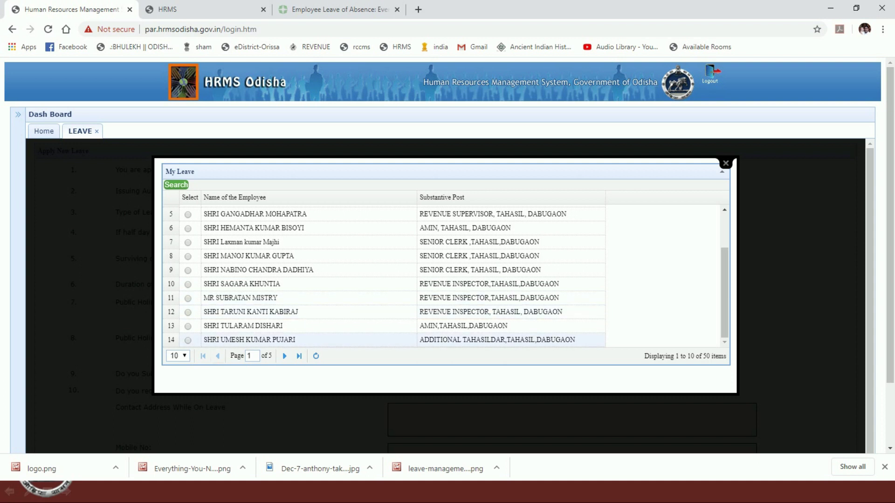
pyautogui.click(188, 340)
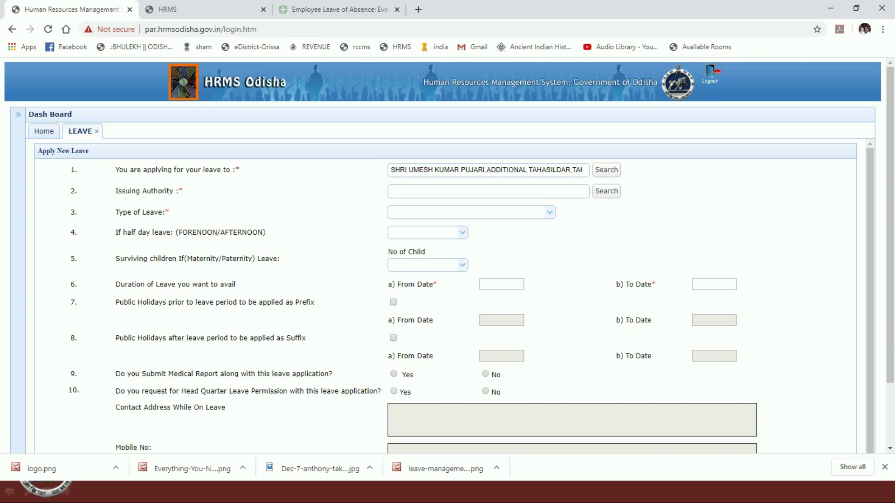
pyautogui.click(606, 192)
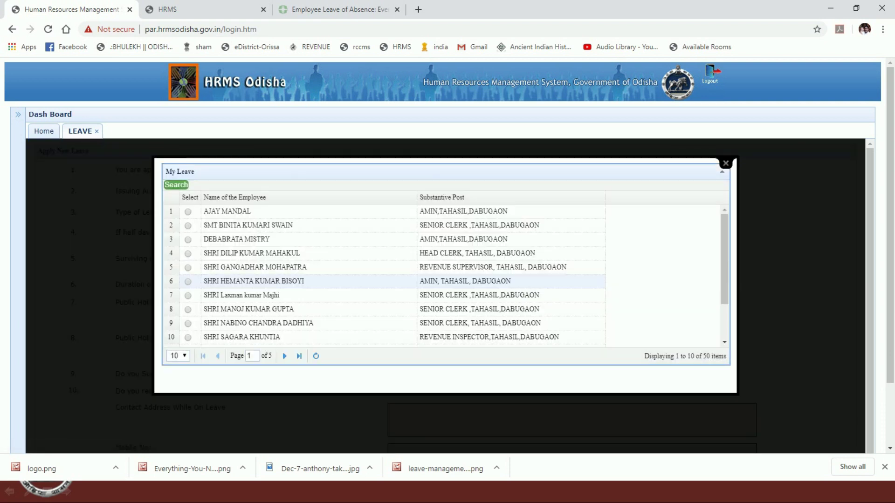
# Set the Additional Tahasildar as issuing authority and CASUAL LEAVE as the leave type.
pyautogui.scroll(-2, 392, 280)
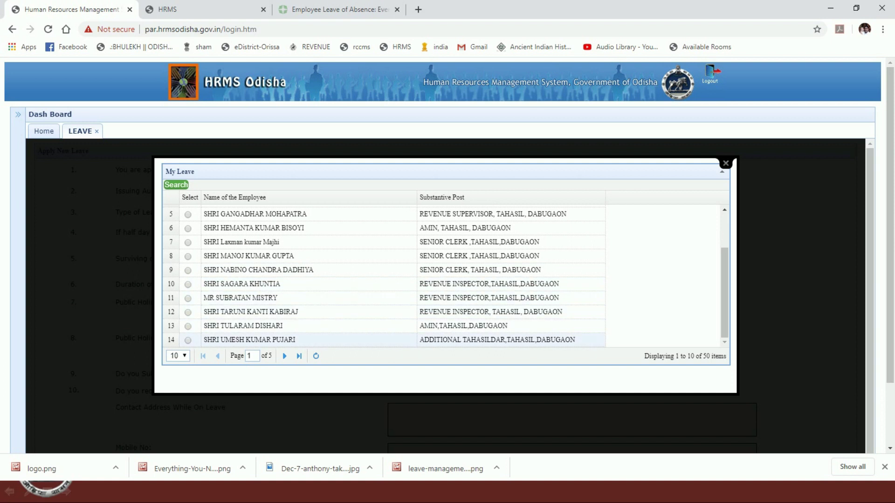
pyautogui.click(188, 340)
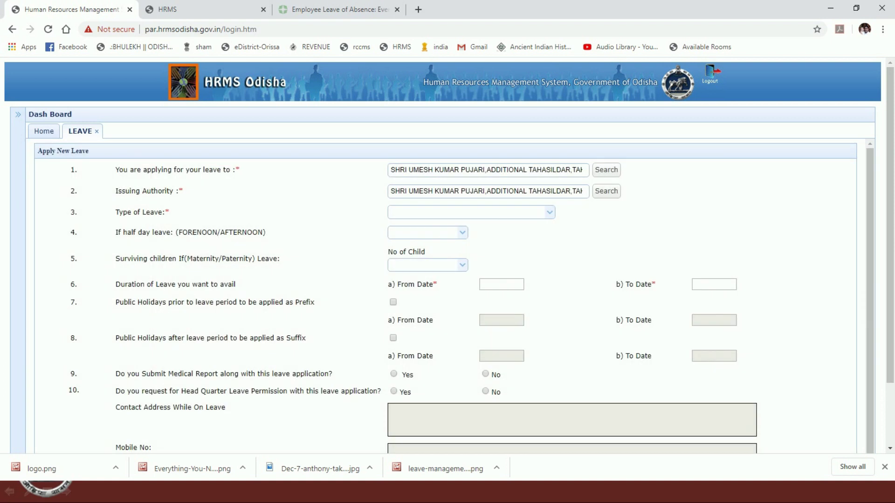
pyautogui.click(471, 212)
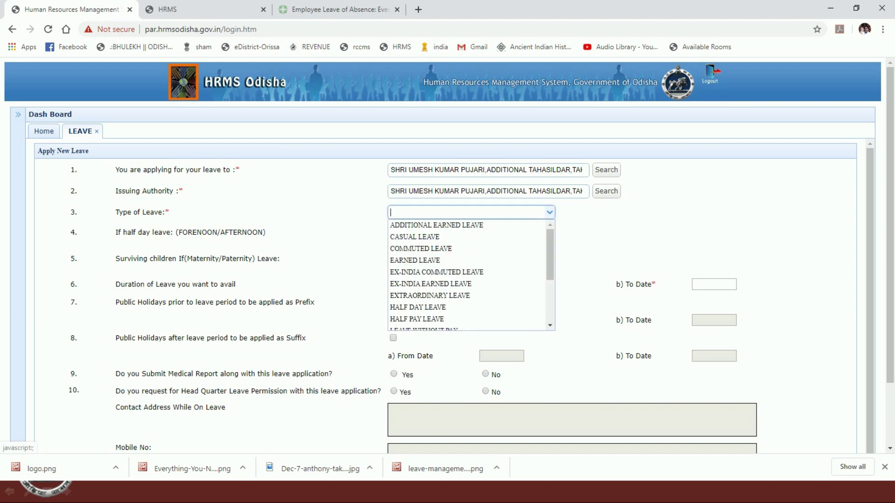
pyautogui.scroll(-3, 550, 254)
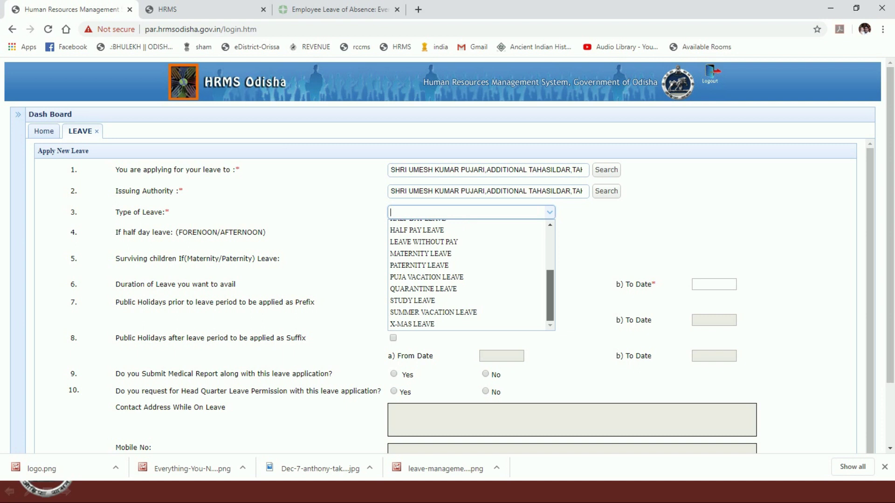
pyautogui.scroll(3, 471, 275)
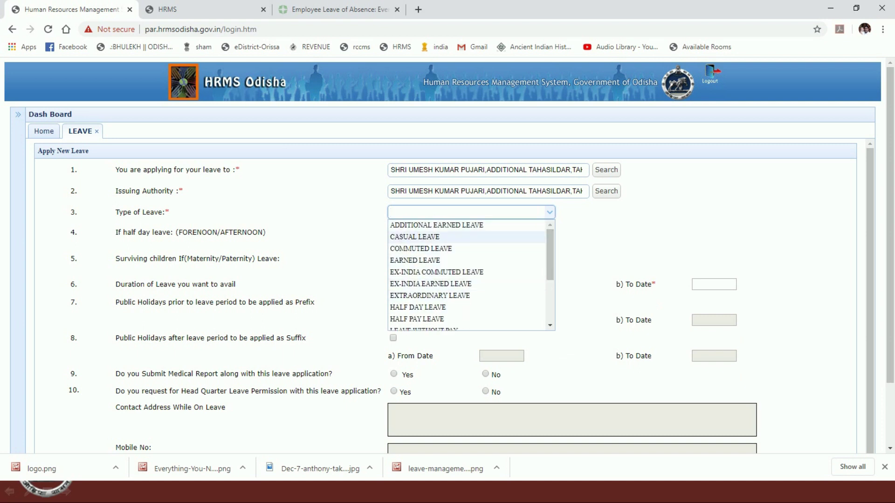
pyautogui.click(414, 237)
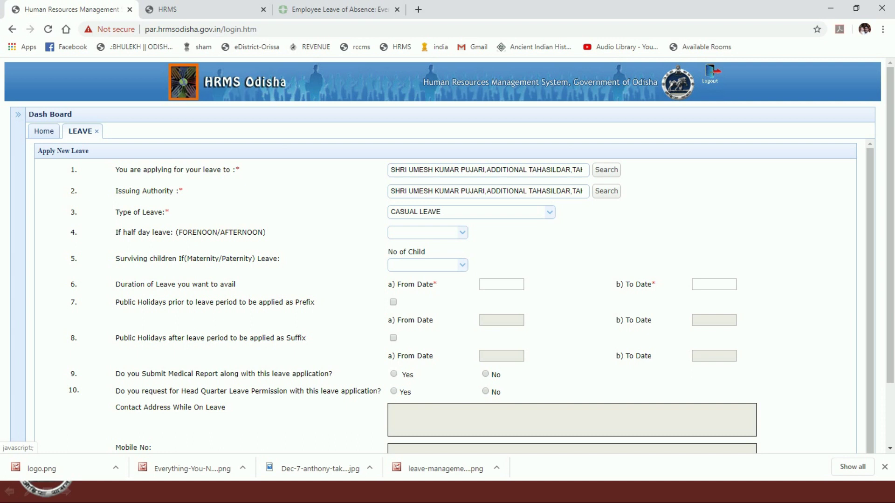
# Briefly switch the leave type to PATERNITY LEAVE, then change it back to CASUAL LEAVE.
pyautogui.hotkey('alt', 'Down')
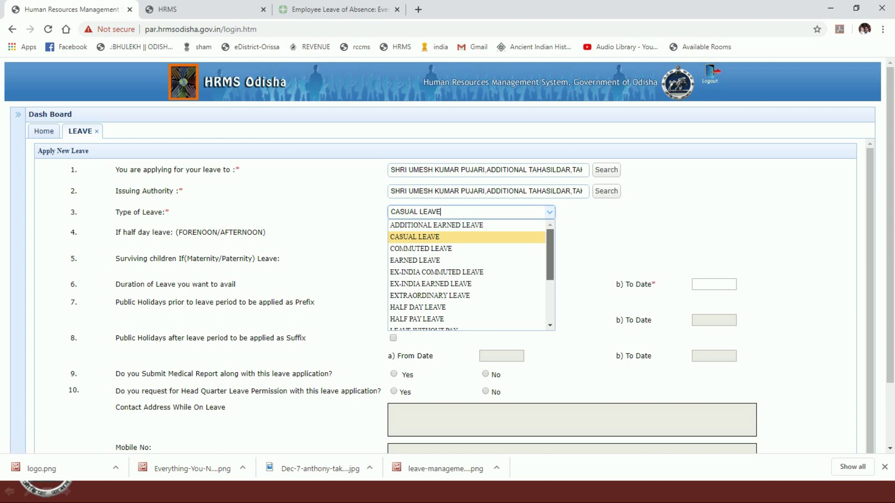
pyautogui.scroll(-5, 466, 275)
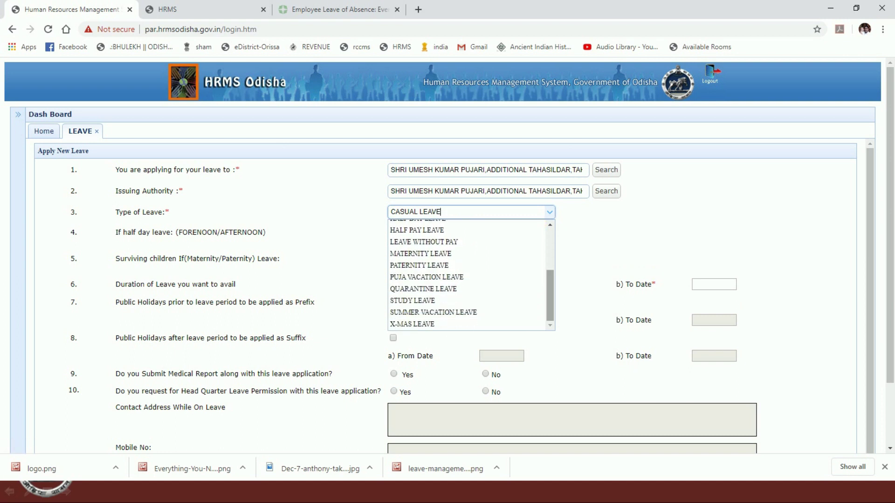
pyautogui.click(420, 266)
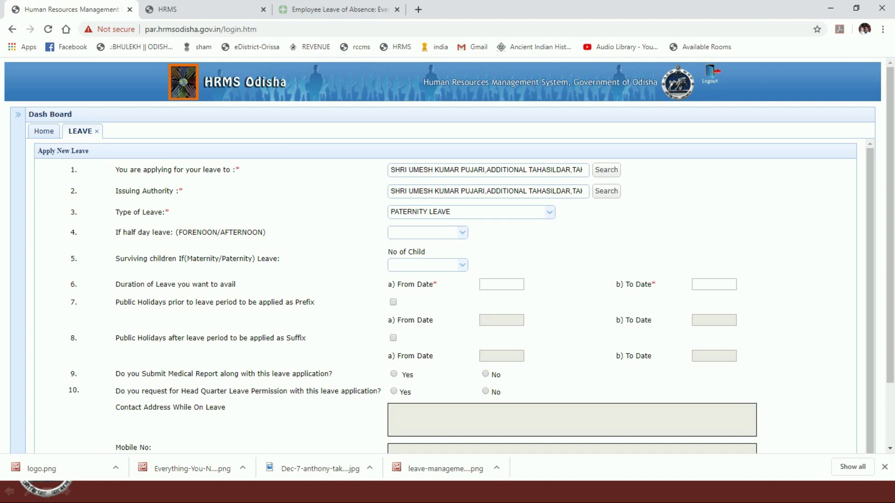
pyautogui.click(419, 265)
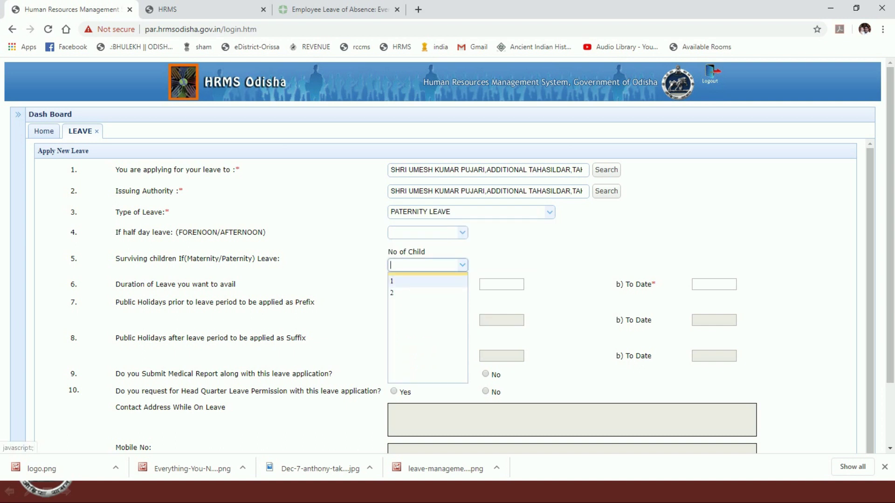
pyautogui.press('Escape')
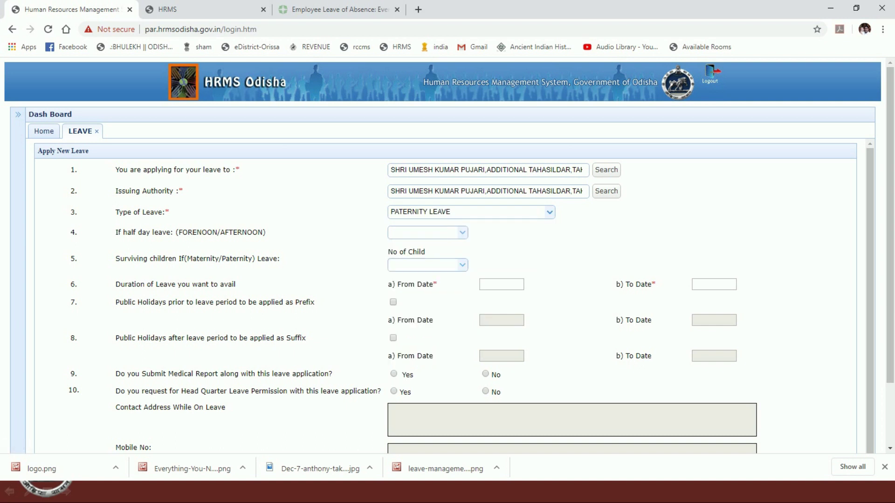
pyautogui.click(468, 211)
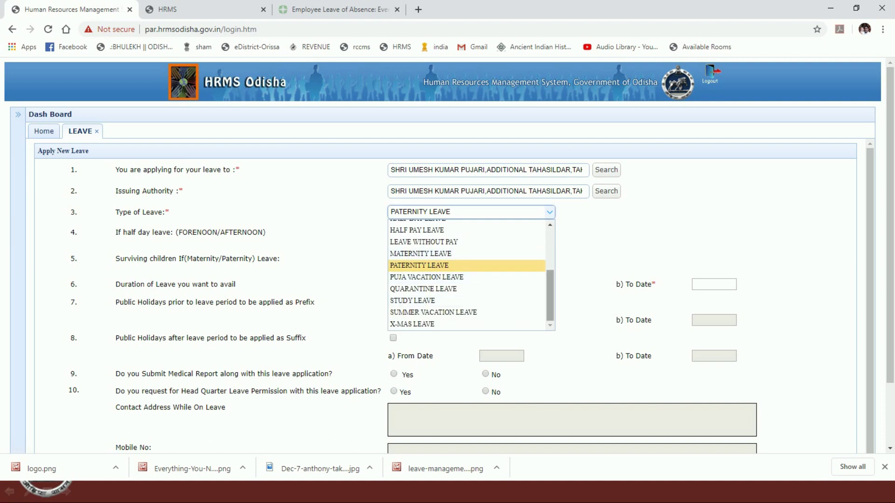
pyautogui.scroll(3, 466, 275)
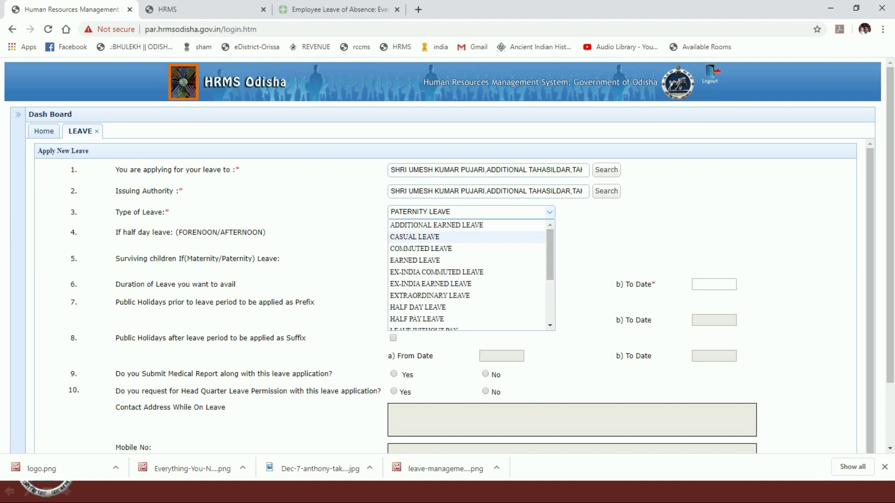
pyautogui.click(414, 236)
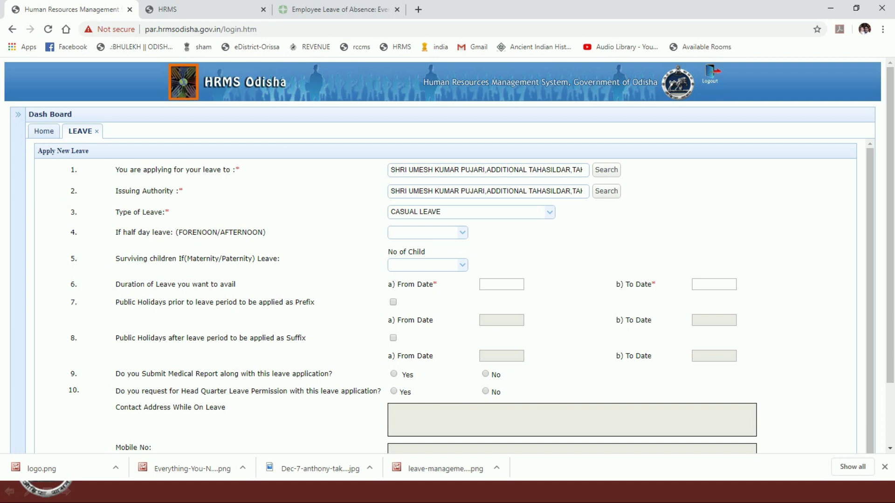
pyautogui.click(501, 284)
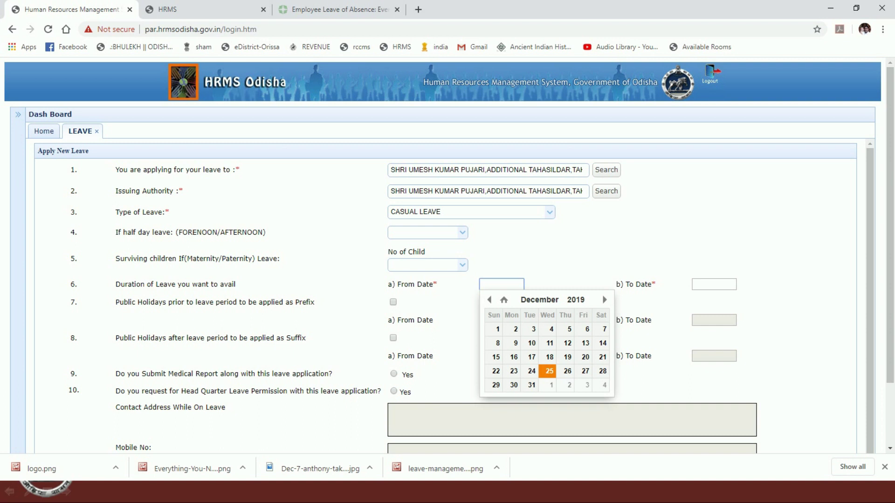
# Set From Date and To Date both to 26-Dec-2019, correcting an initial 25 December pick.
pyautogui.click(550, 371)
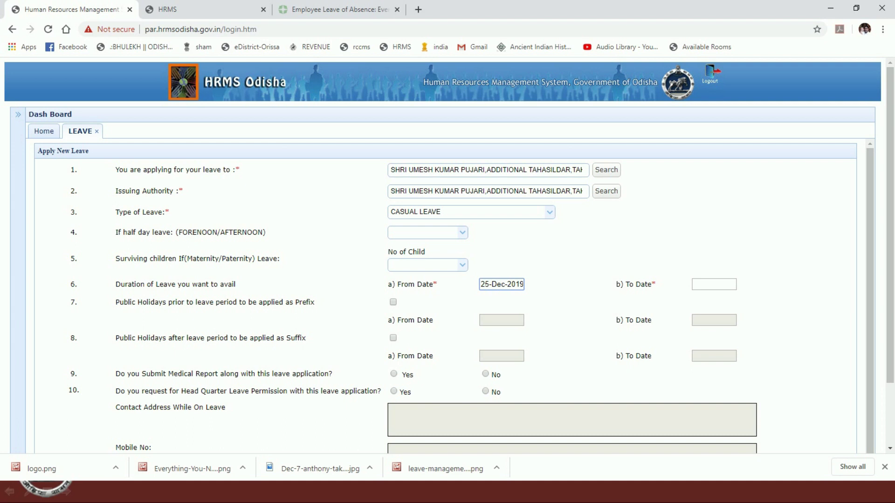
pyautogui.click(714, 284)
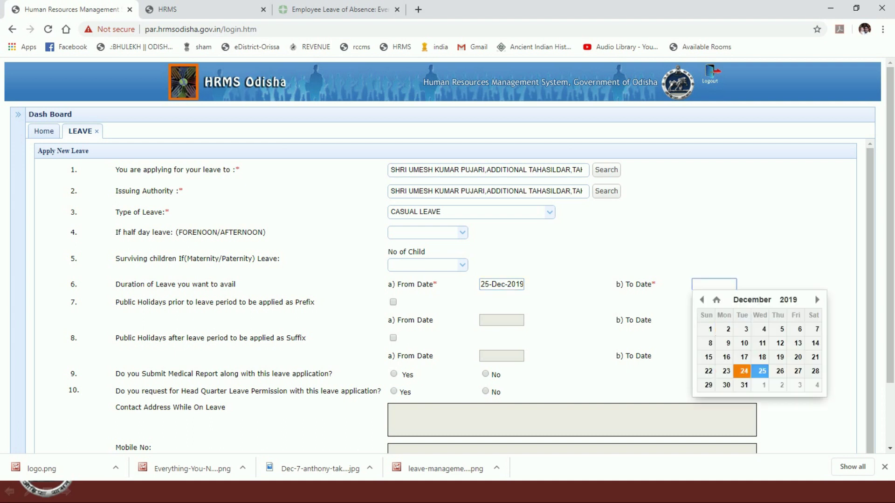
pyautogui.press('Escape')
pyautogui.click(501, 285)
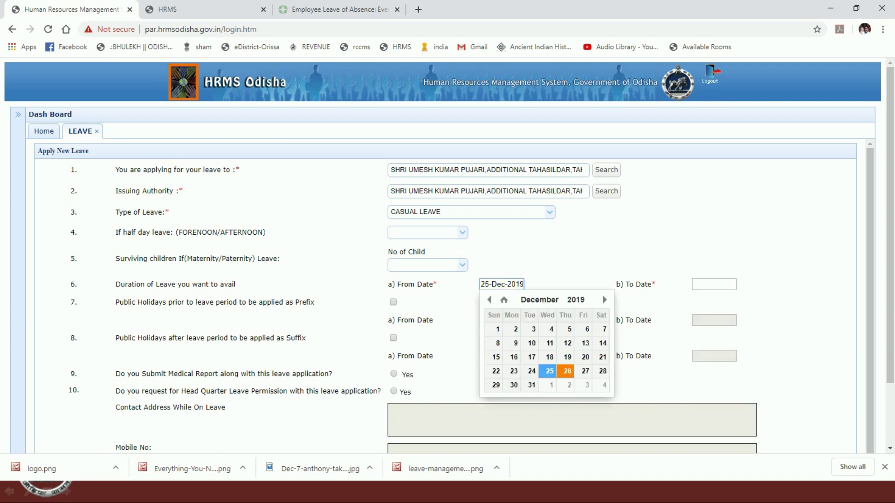
pyautogui.click(565, 371)
pyautogui.click(715, 284)
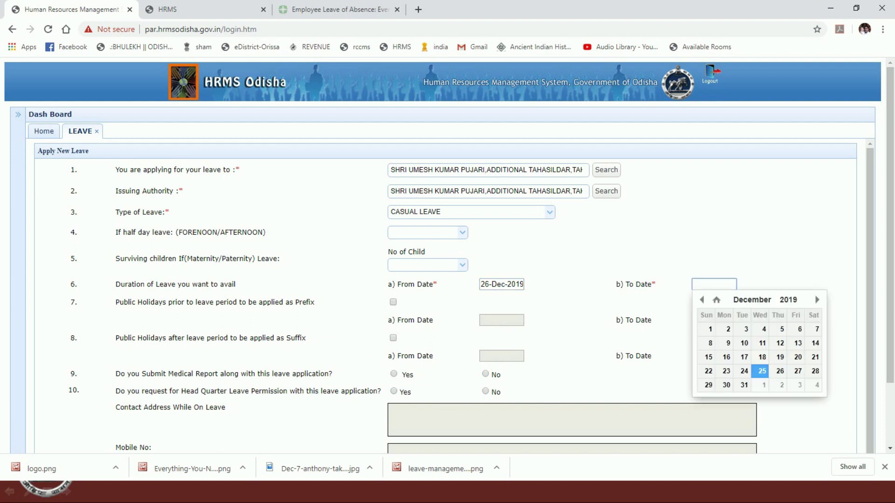
pyautogui.click(777, 371)
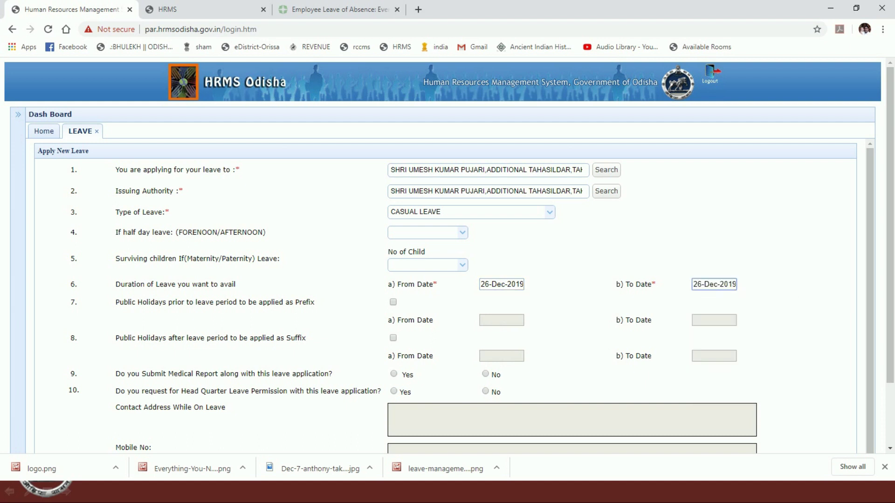
pyautogui.click(714, 285)
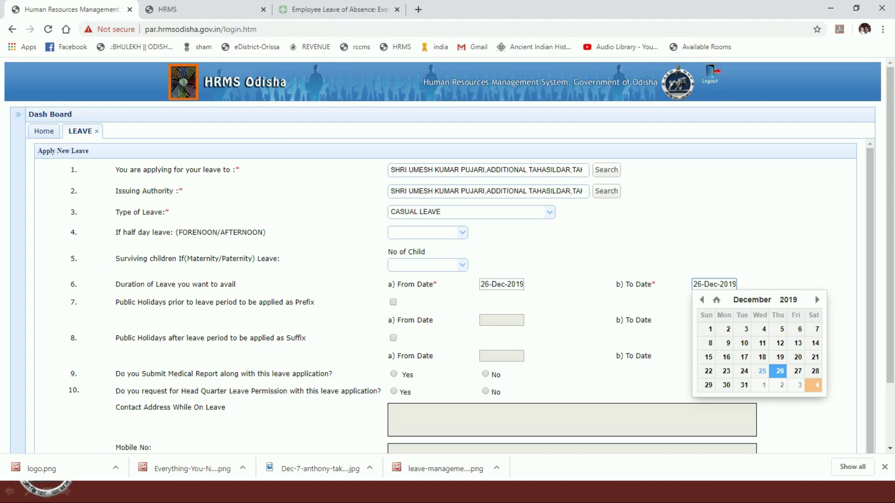
pyautogui.press('Escape')
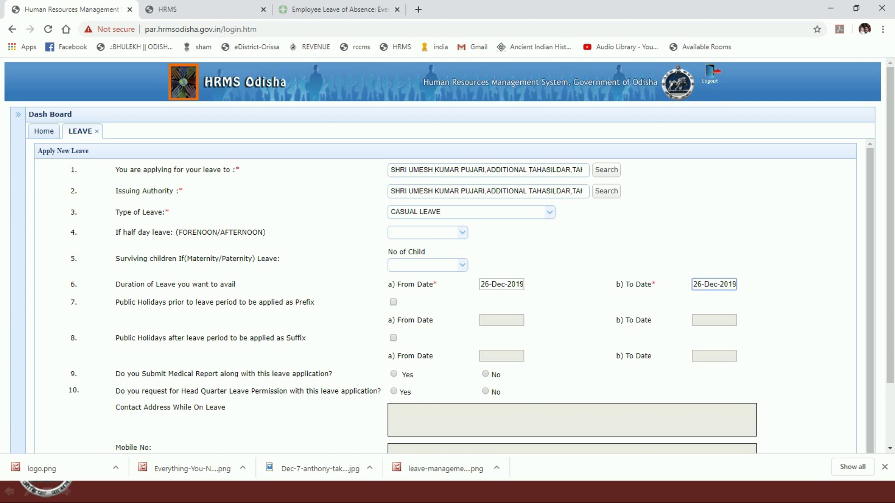
# Tick Prefix and set the prefix holiday dates to 25-Dec-2019 through 25-Dec-2019.
pyautogui.press('Tab')
pyautogui.press('space')
pyautogui.press('Tab')
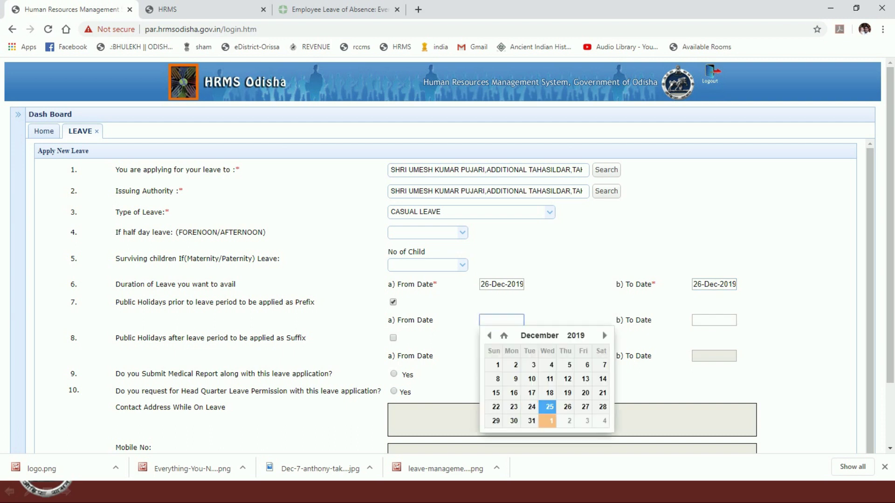
pyautogui.click(549, 407)
pyautogui.press('Tab')
pyautogui.click(759, 407)
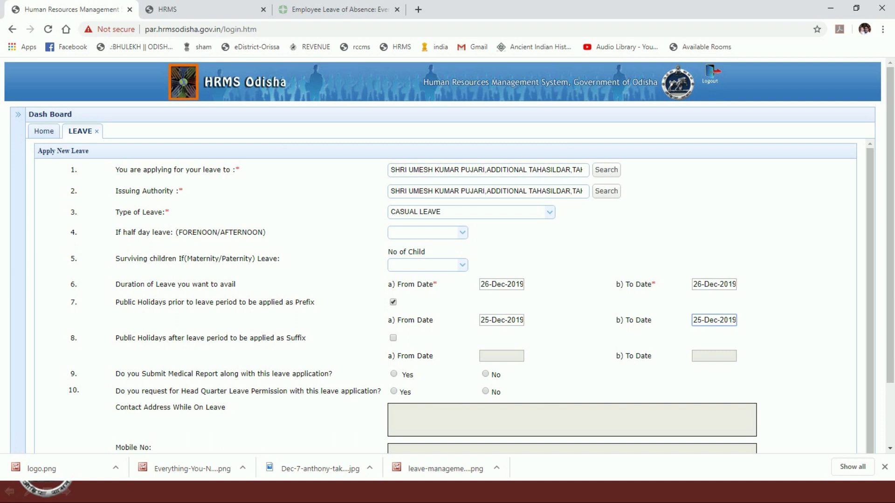
# Tick and then untick the Suffix option so no suffix holidays are included.
pyautogui.press('Tab')
pyautogui.press('space')
pyautogui.press('Tab')
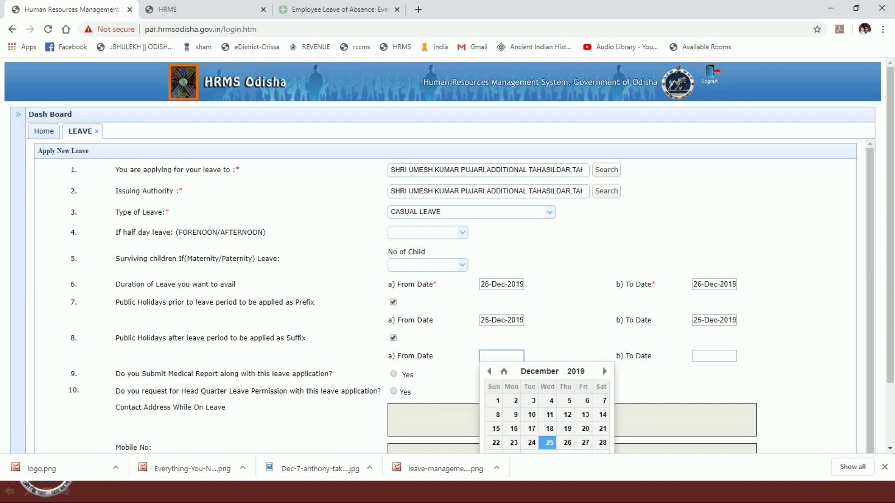
pyautogui.press('Tab')
pyautogui.press('space')
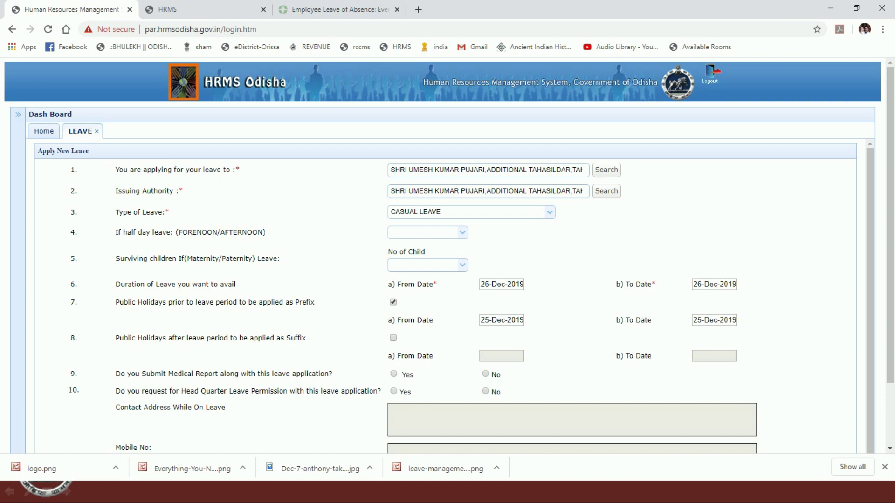
pyautogui.scroll(-4, 447, 280)
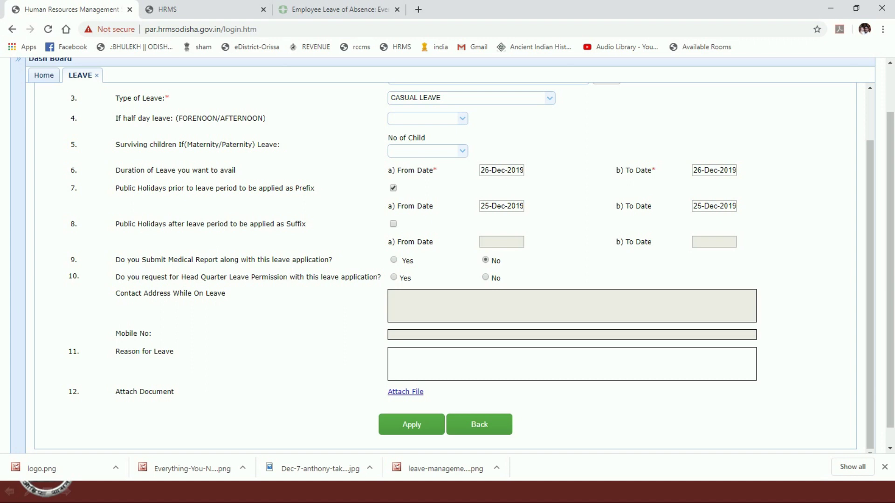
# Answer No to headquarters leave permission and enter 'personal work' as the reason for leave.
pyautogui.click(394, 277)
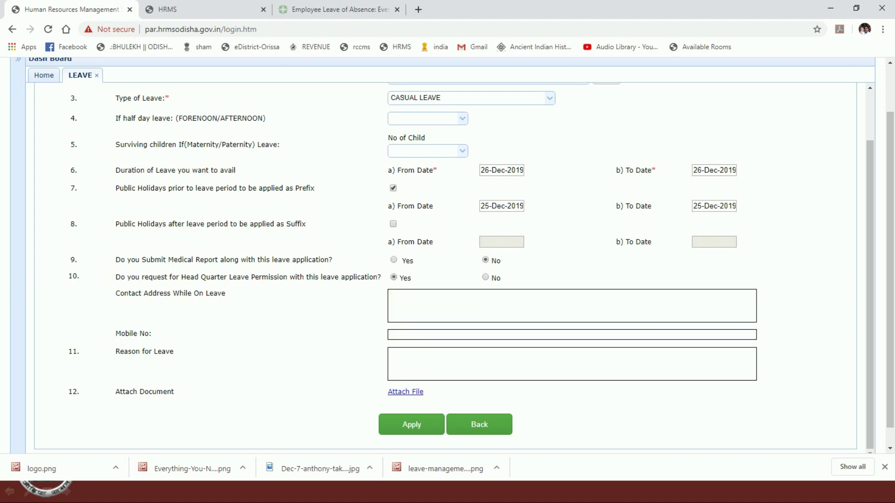
pyautogui.click(388, 306)
pyautogui.click(485, 277)
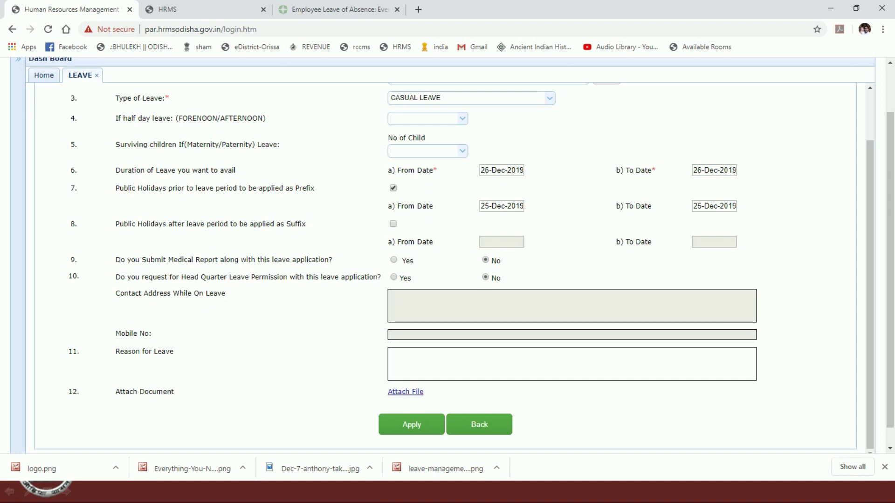
pyautogui.click(572, 364)
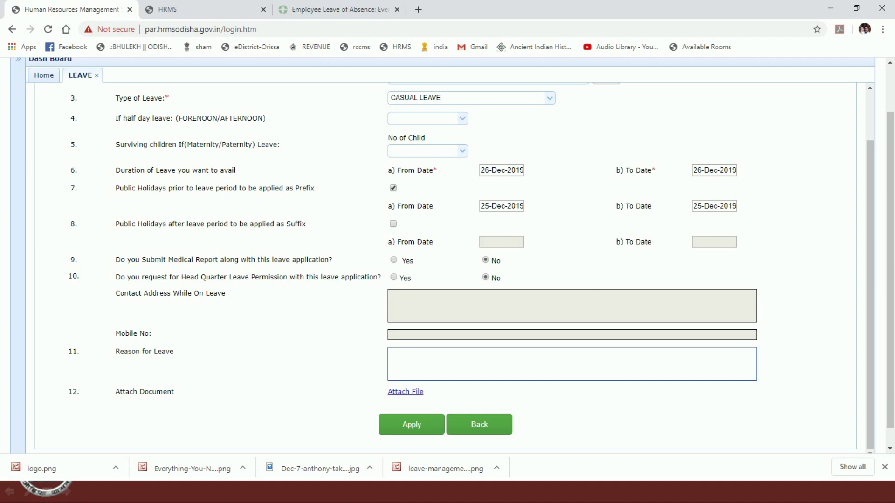
pyautogui.write('personal work')
# Apply the leave, then view the PENDING 26-Dec-2019 casual leave row's report.
pyautogui.click(412, 424)
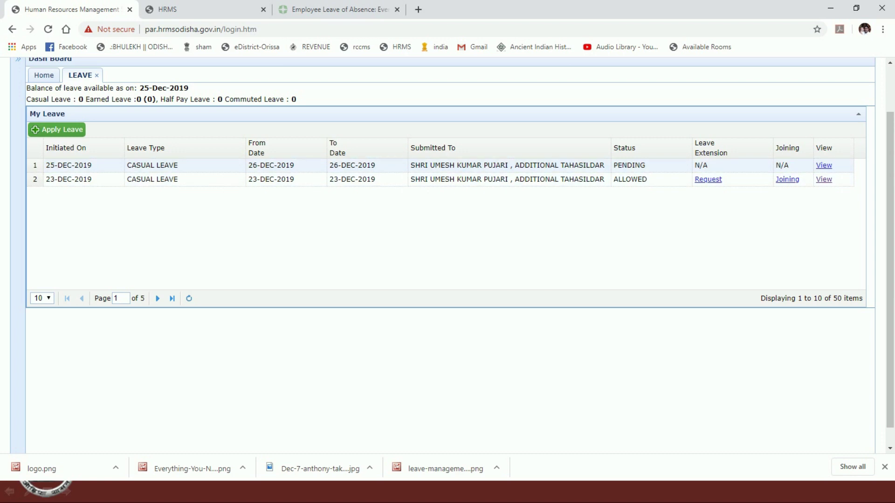
pyautogui.click(824, 165)
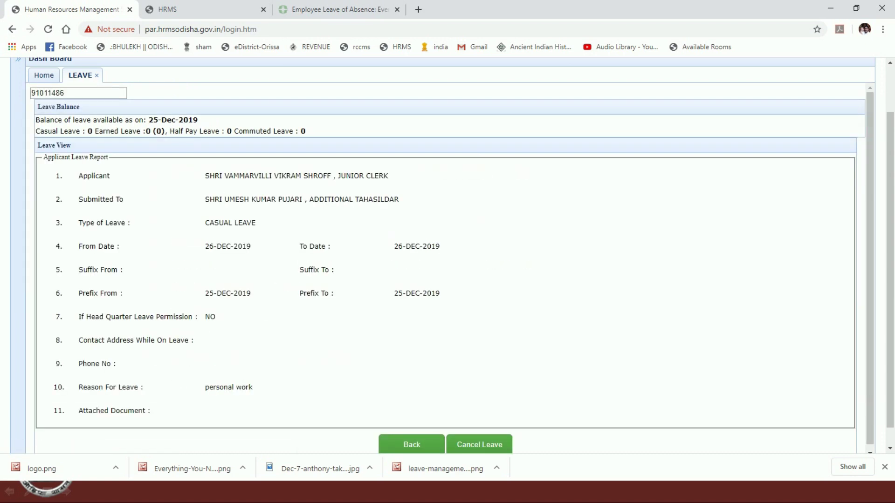
pyautogui.scroll(-1, 448, 256)
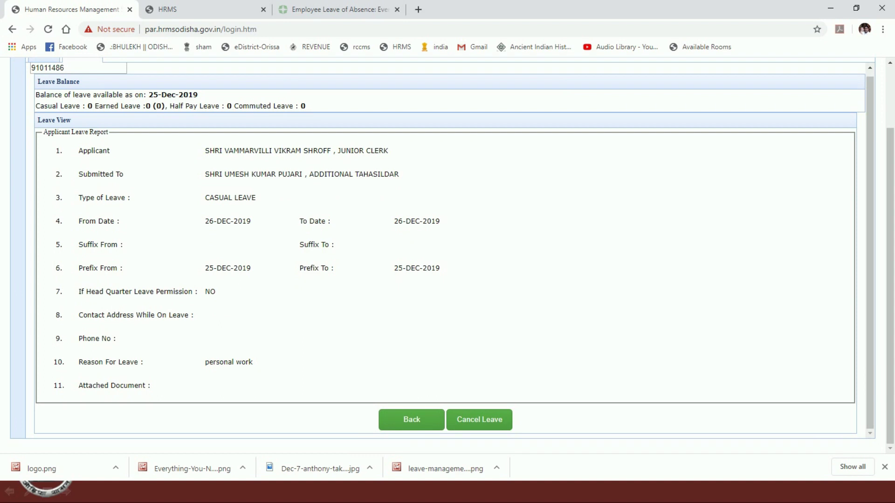
pyautogui.scroll(1, 448, 256)
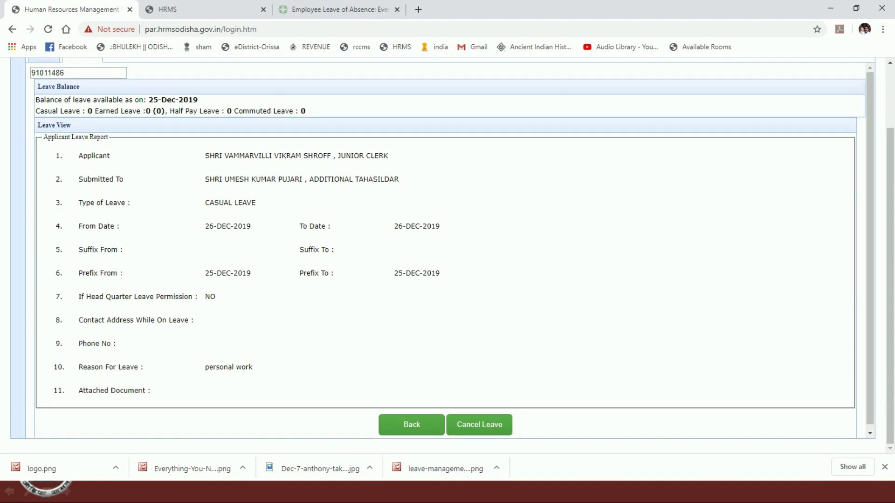
pyautogui.scroll(-1, 447, 256)
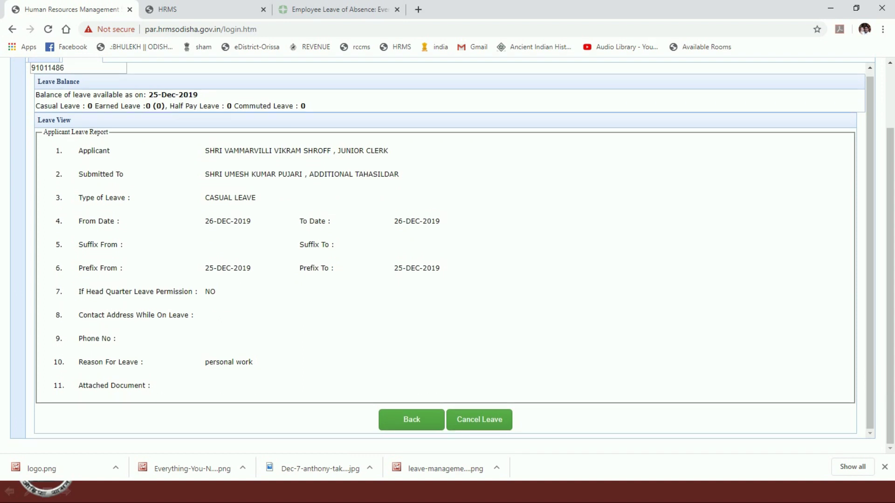